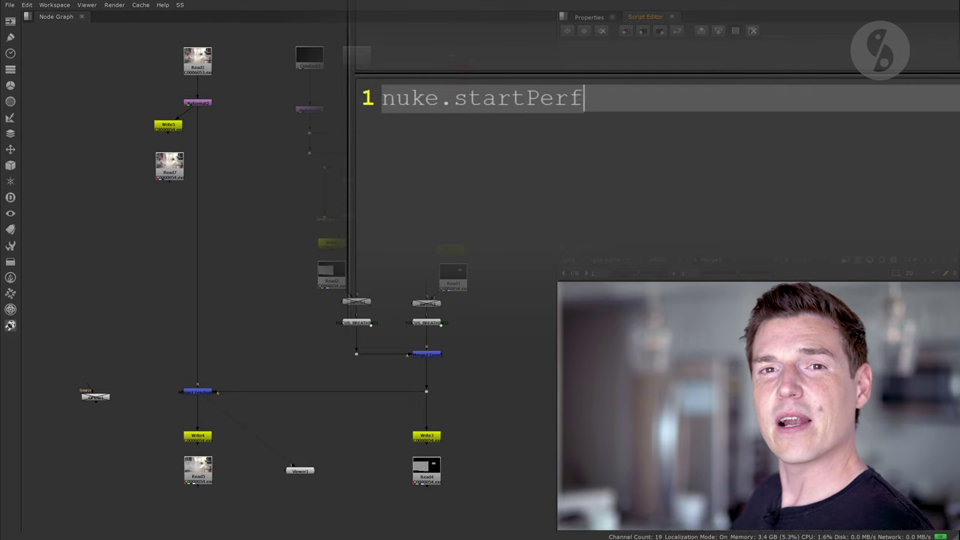
Run nuke.startPerformanceTimers() in the Script Editor to start per-node performance timing
{"action": "type", "text": "ormanceTimers()"}
{"action": "key", "text": "ctrl+a"}
{"action": "key", "text": "ctrl+Return"}
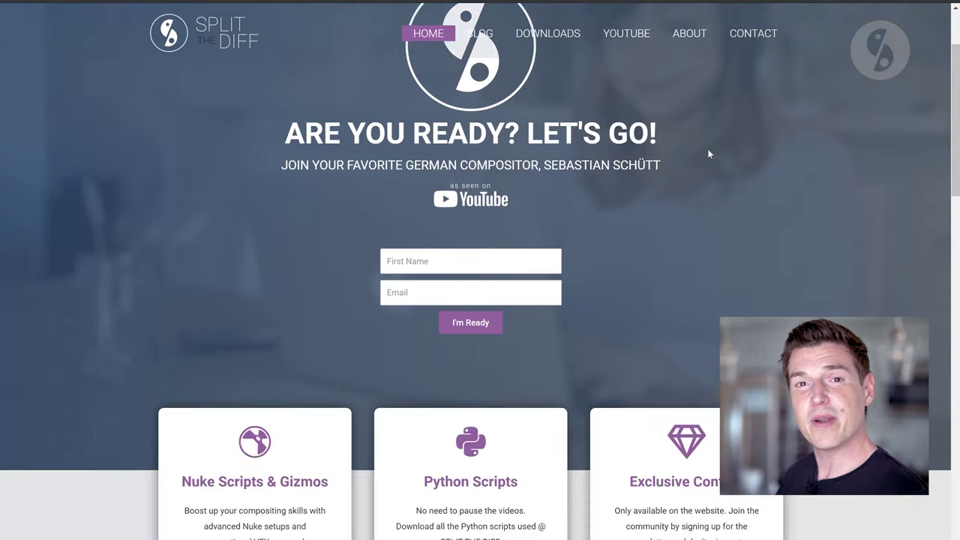
Scroll down the Split the Diff page to the EP02 Perspective Lines Expression node screenshot
{"action": "scroll", "coordinate": [793, 204], "scroll_direction": "down", "scroll_amount": 3}
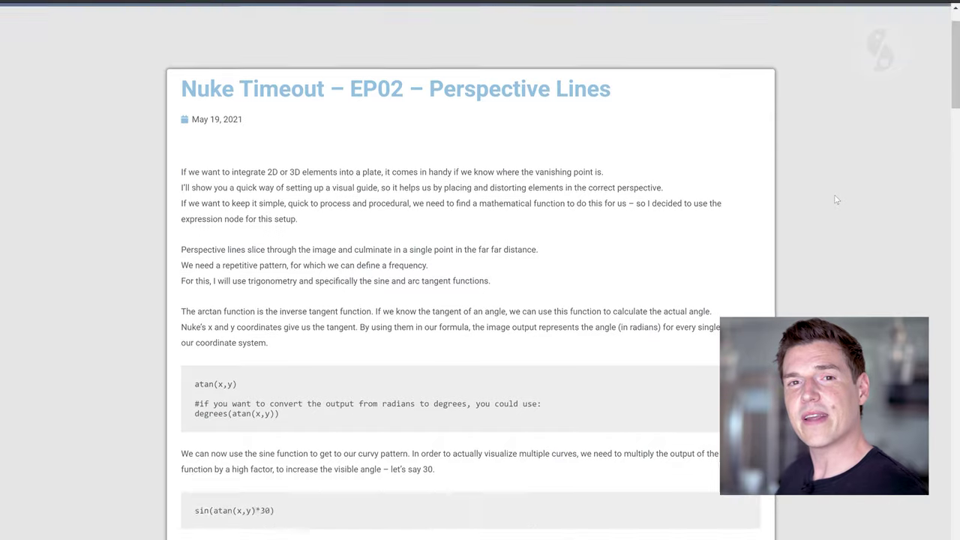
{"action": "scroll", "coordinate": [836, 199], "scroll_direction": "down", "scroll_amount": 4}
{"action": "scroll", "coordinate": [836, 199], "scroll_direction": "down", "scroll_amount": 15}
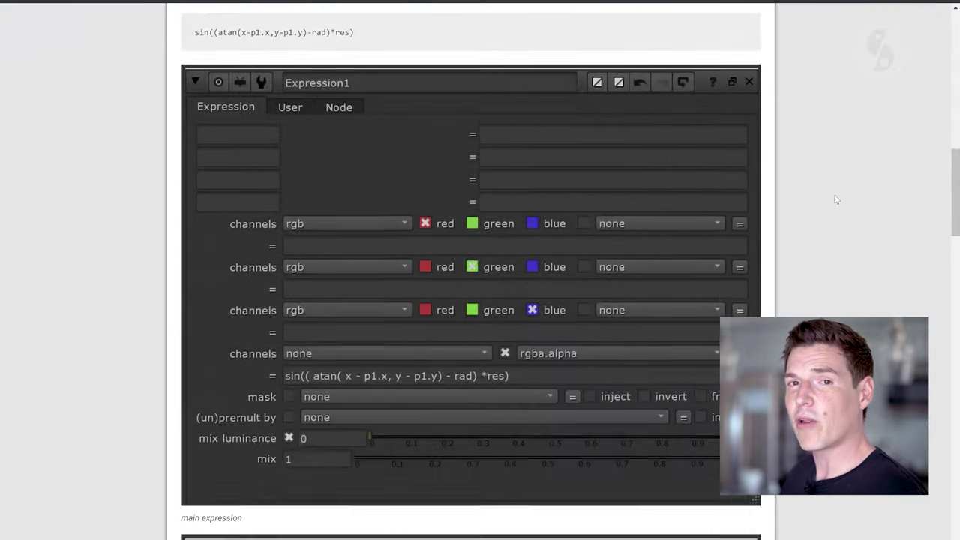
{"action": "scroll", "coordinate": [836, 199], "scroll_direction": "down", "scroll_amount": 10}
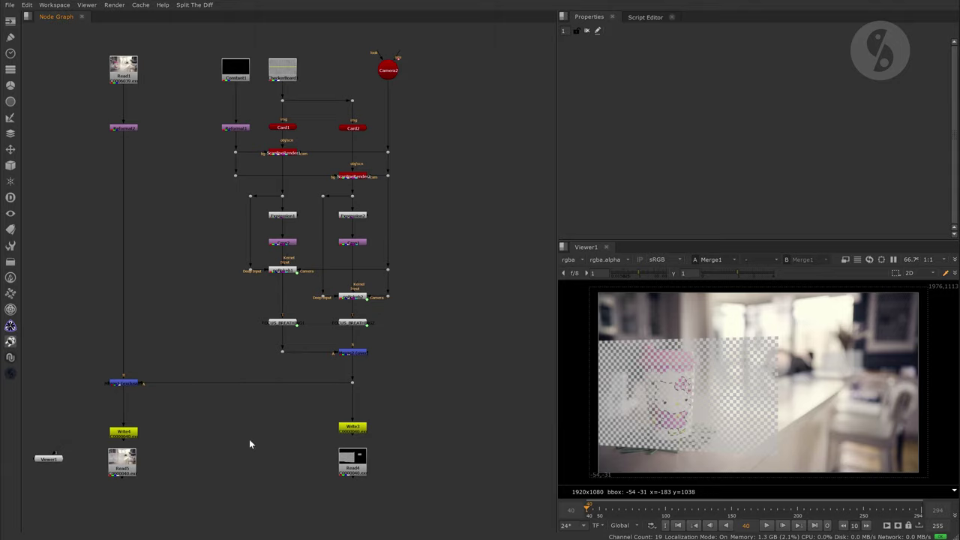
Create a Profile node (Profile1) fed by the blue node at lower left
{"action": "key", "text": "Tab"}
{"action": "type", "text": "profile"}
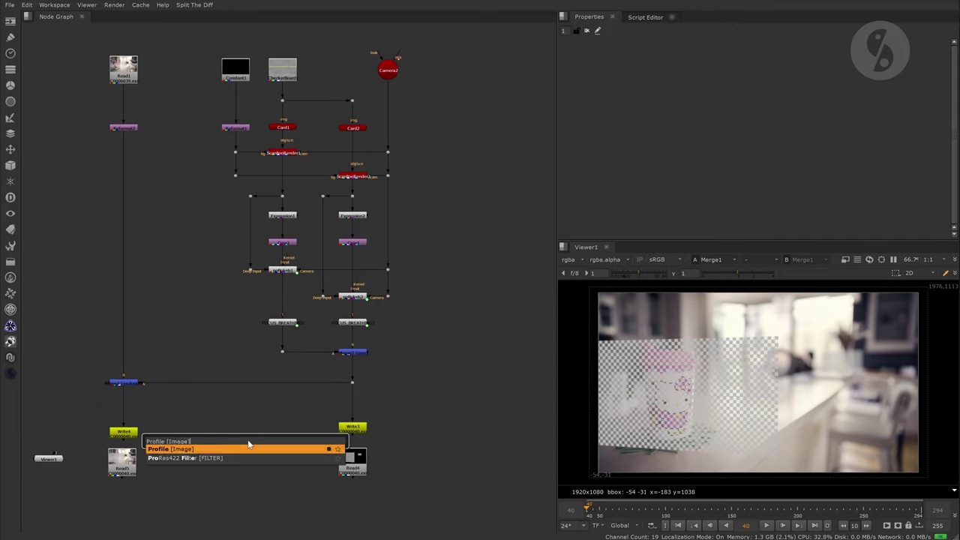
{"action": "key", "text": "Return"}
{"action": "left_click_drag", "start_coordinate": [123, 385], "coordinate": [249, 439]}
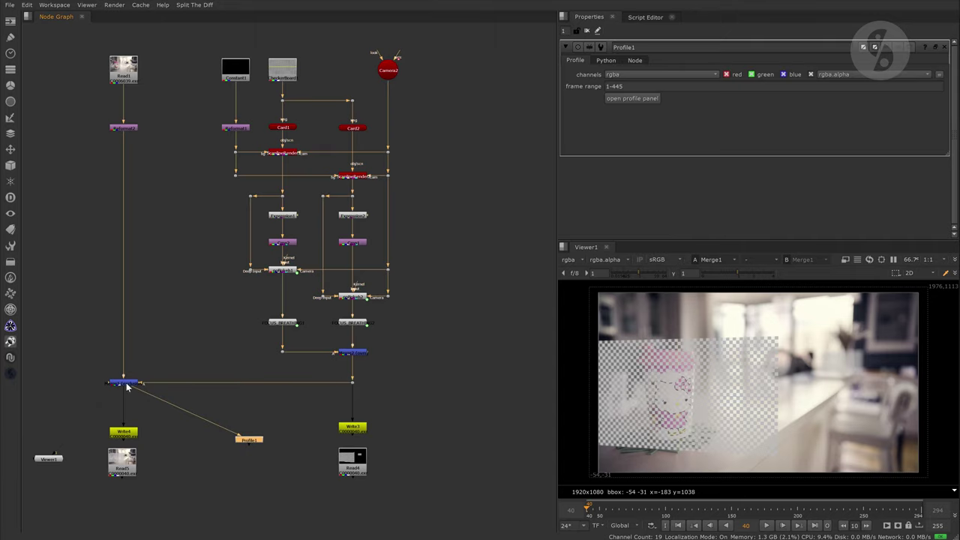
{"action": "left_click", "coordinate": [196, 258]}
Add a second Profile node (Profile2) connected to Reformat2
{"action": "key", "text": "Tab"}
{"action": "type", "text": "profil"}
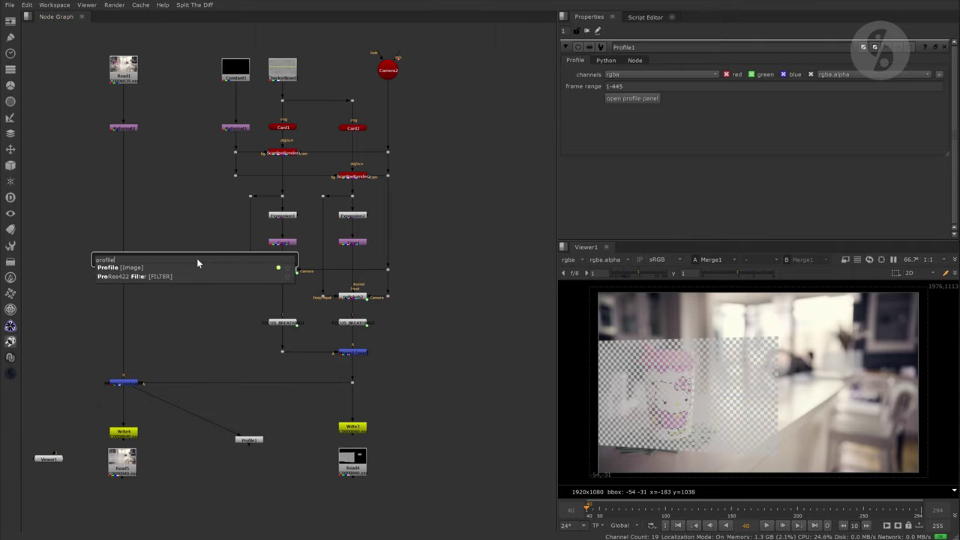
{"action": "key", "text": "Return"}
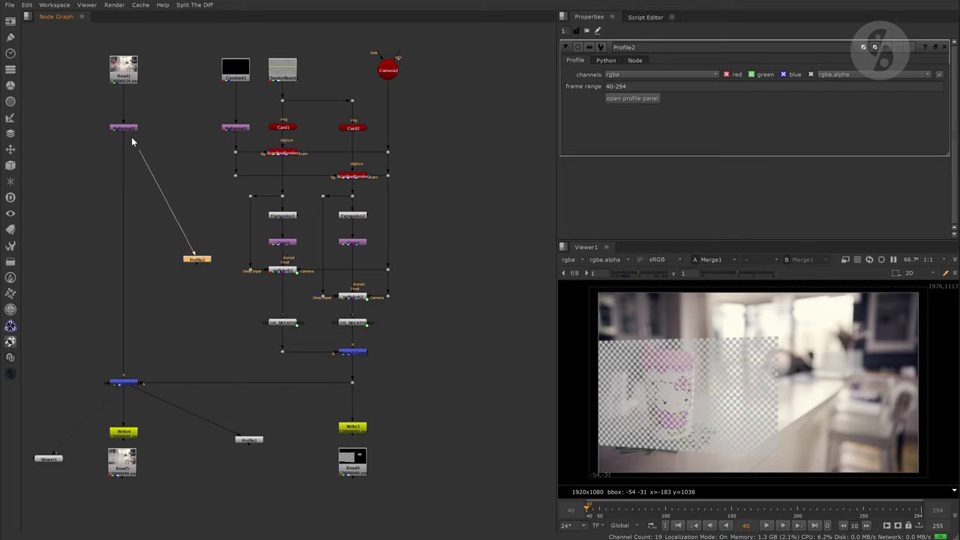
{"action": "left_click_drag", "start_coordinate": [131, 137], "coordinate": [128, 132]}
Set Profile1's frame range to 40-60
{"action": "left_click", "coordinate": [247, 440]}
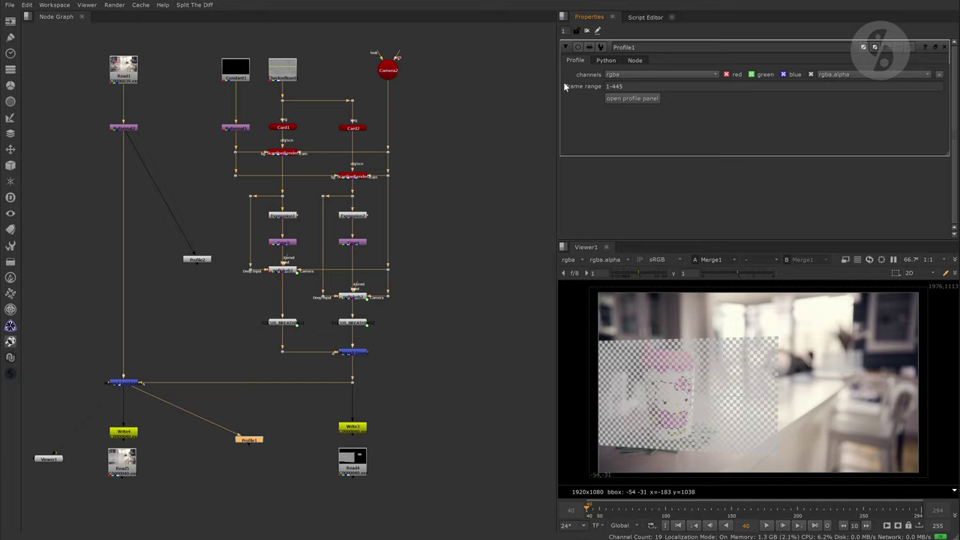
{"action": "left_click", "coordinate": [566, 16]}
{"action": "mouse_move", "coordinate": [596, 113]}
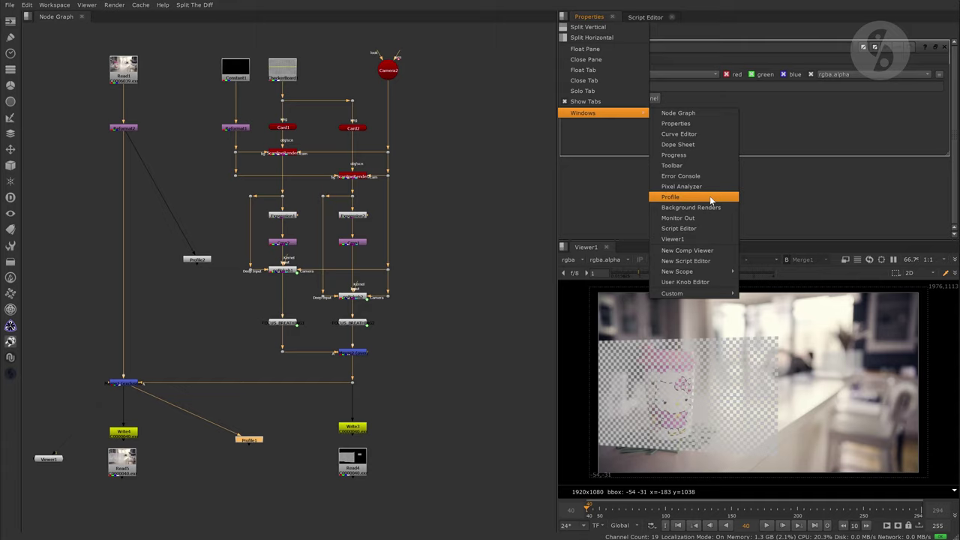
{"action": "left_click", "coordinate": [820, 192]}
{"action": "triple_click", "coordinate": [613, 87]}
{"action": "type", "text": "40-"}
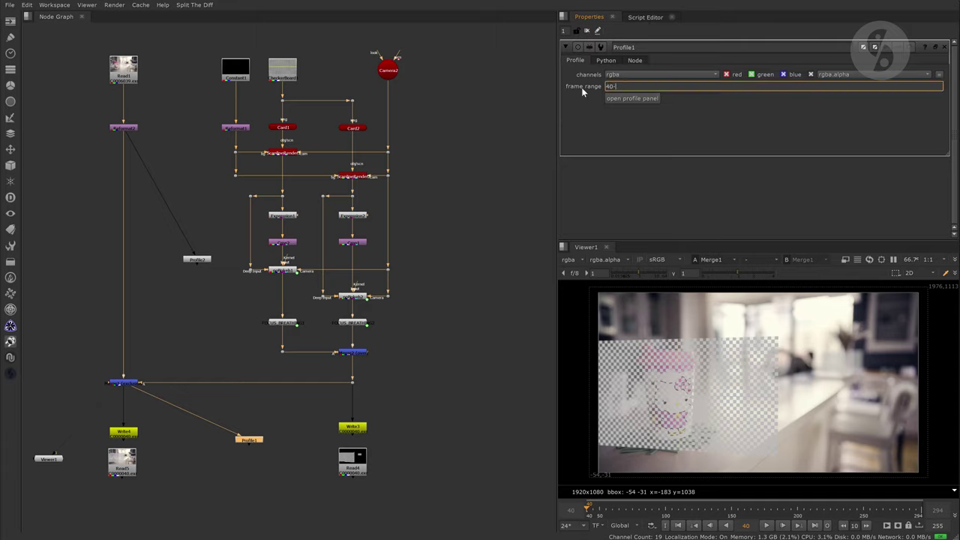
{"action": "type", "text": "60,80"}
{"action": "key", "text": "BackSpace"}
{"action": "key", "text": "BackSpace"}
{"action": "key", "text": "BackSpace"}
{"action": "type", "text": "x10"}
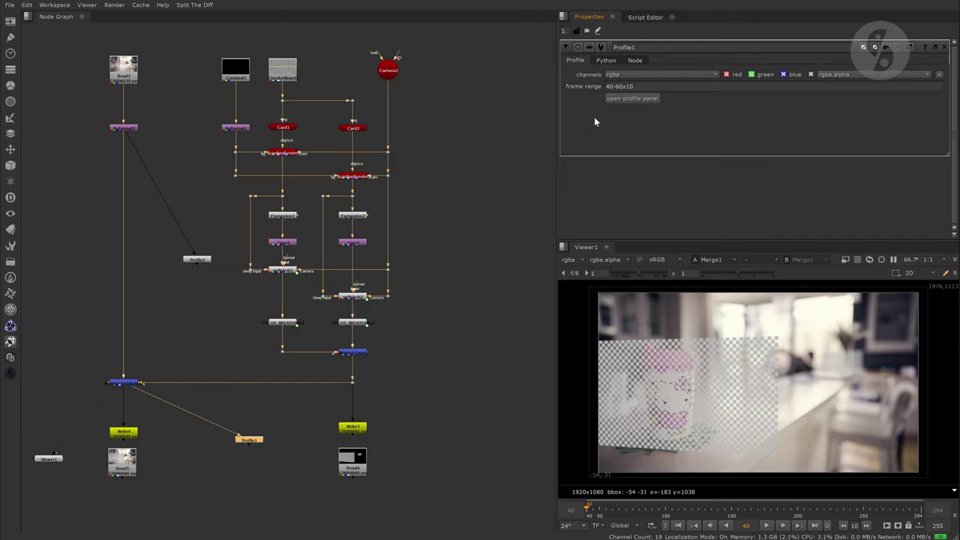
{"action": "key", "text": "BackSpace"}
{"action": "key", "text": "BackSpace"}
{"action": "key", "text": "BackSpace"}
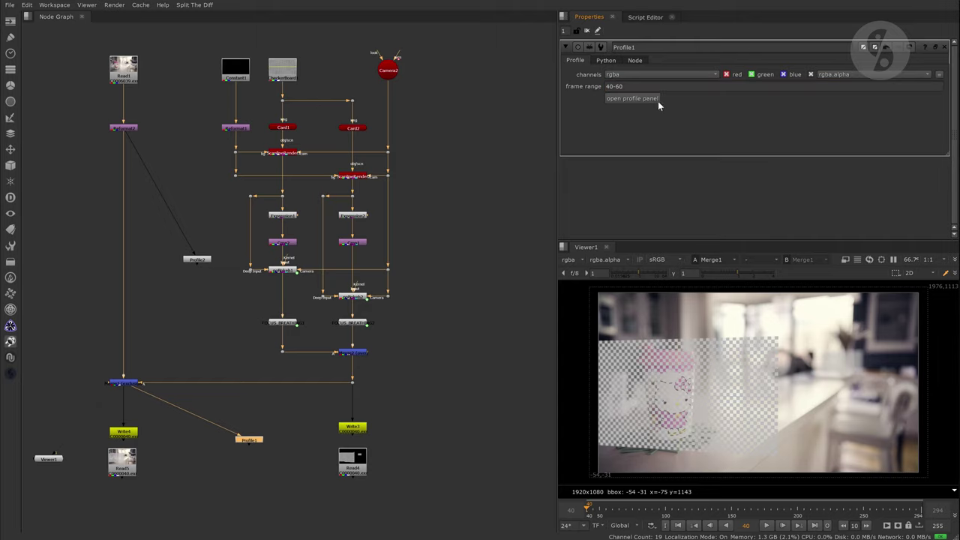
Open the Profile panel, keep Profile1 as the profile node, and profile frames 40-60
{"action": "left_click", "coordinate": [654, 99]}
{"action": "left_click_drag", "start_coordinate": [841, 496], "coordinate": [527, 370]}
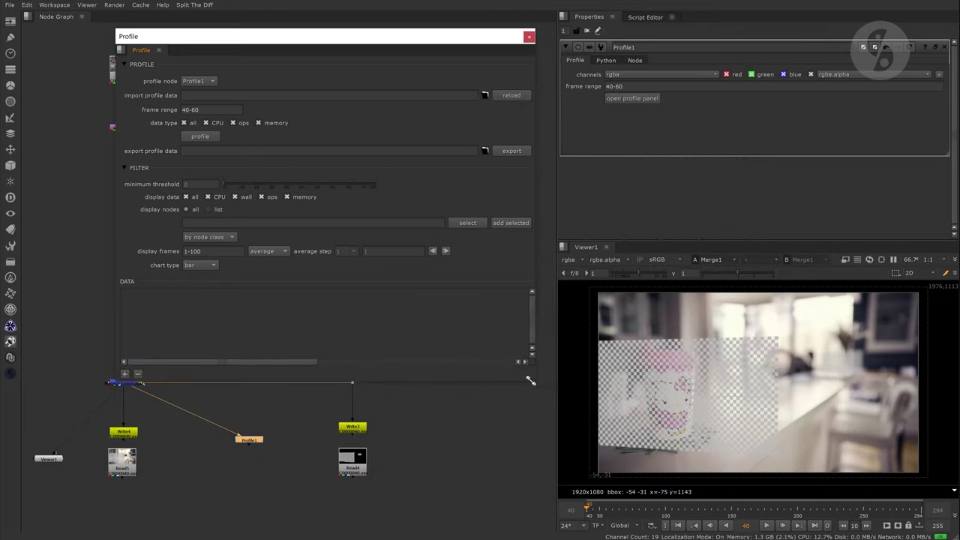
{"action": "left_click_drag", "start_coordinate": [389, 43], "coordinate": [701, 72]}
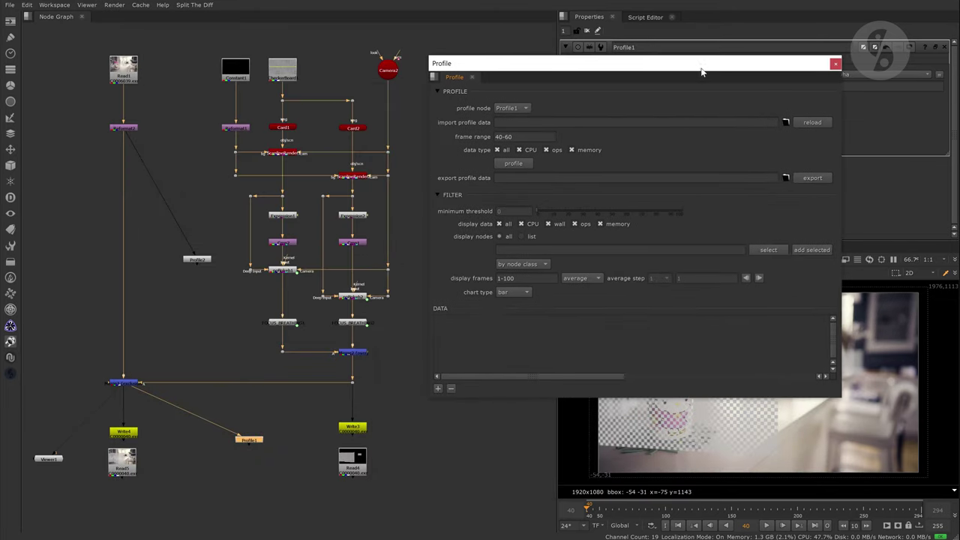
{"action": "left_click", "coordinate": [525, 109]}
{"action": "left_click", "coordinate": [527, 109]}
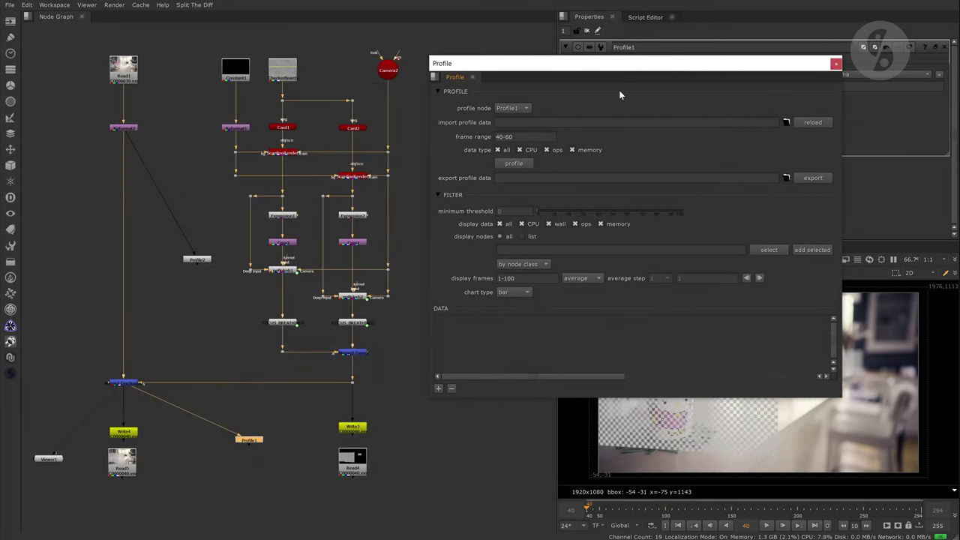
{"action": "left_click", "coordinate": [521, 165]}
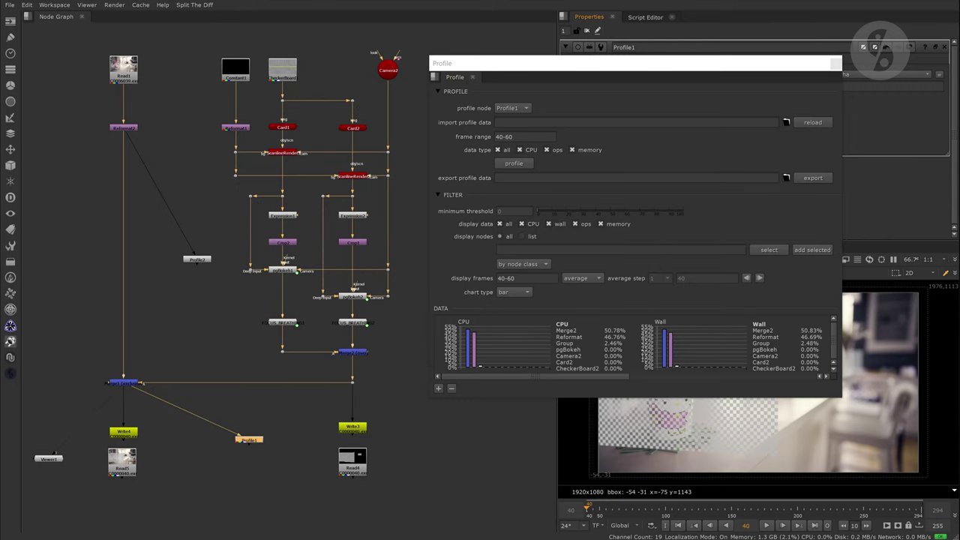
Enlarge the Profile window and hide the ops, memory and CPU charts, leaving wall time
{"action": "left_click_drag", "start_coordinate": [674, 62], "coordinate": [342, 50]}
{"action": "left_click_drag", "start_coordinate": [509, 387], "coordinate": [797, 488]}
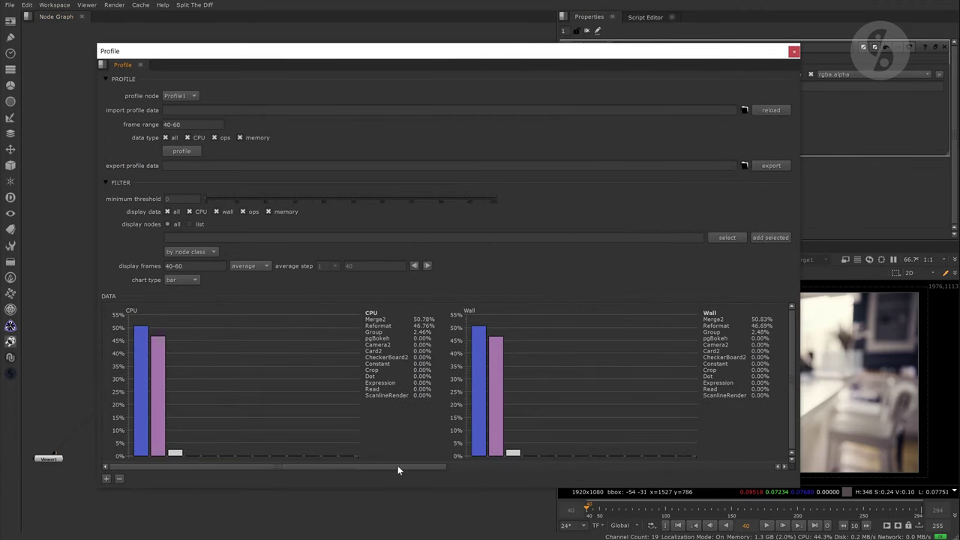
{"action": "left_click_drag", "start_coordinate": [397, 465], "coordinate": [656, 466]}
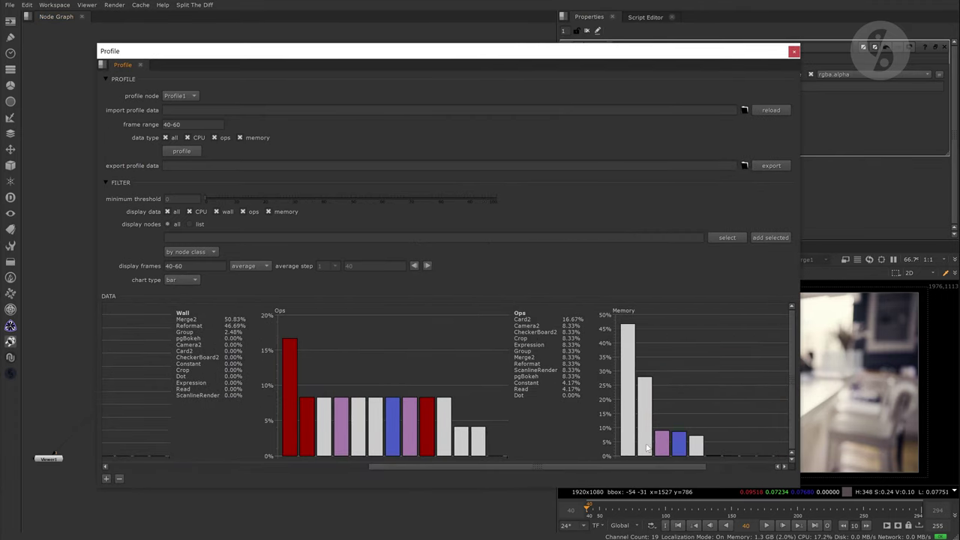
{"action": "left_click", "coordinate": [243, 212]}
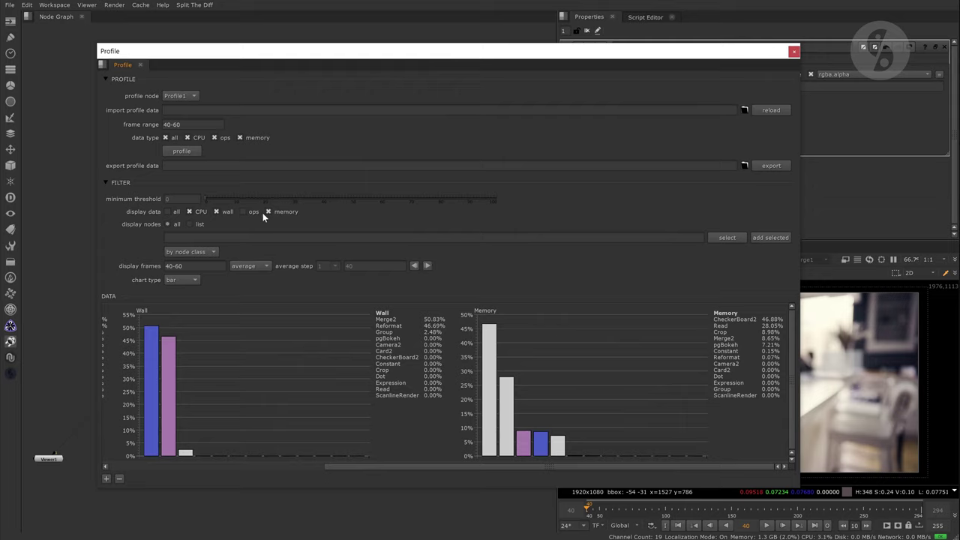
{"action": "left_click", "coordinate": [268, 211]}
{"action": "left_click", "coordinate": [190, 211]}
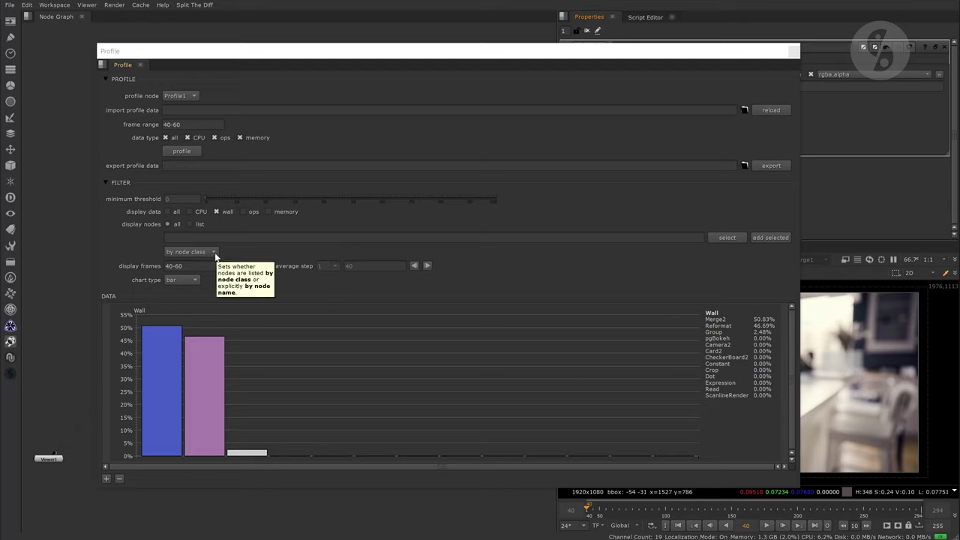
Group the wall-time chart by node name, then shrink the Profile window
{"action": "left_click", "coordinate": [213, 251]}
{"action": "left_click", "coordinate": [215, 264]}
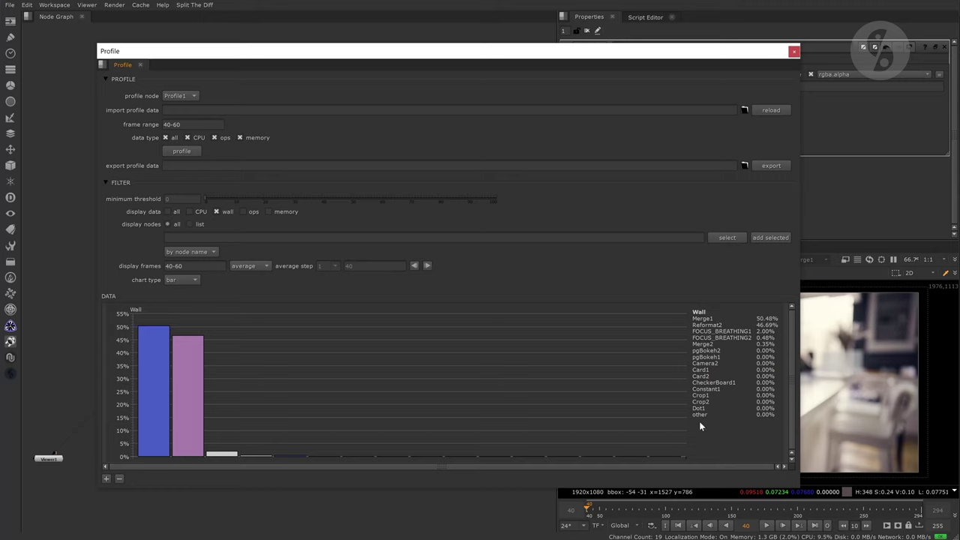
{"action": "left_click_drag", "start_coordinate": [798, 487], "coordinate": [451, 434]}
Limit the chart to the Expression, Crop and pgBokeh nodes, then revert to all nodes
{"action": "left_click_drag", "start_coordinate": [224, 50], "coordinate": [603, 45]}
{"action": "left_click", "coordinate": [568, 218]}
{"action": "left_click_drag", "start_coordinate": [260, 198], "coordinate": [338, 291]}
{"action": "left_click_drag", "start_coordinate": [315, 246], "coordinate": [387, 340], "text": "shift"}
{"action": "left_click", "coordinate": [798, 231]}
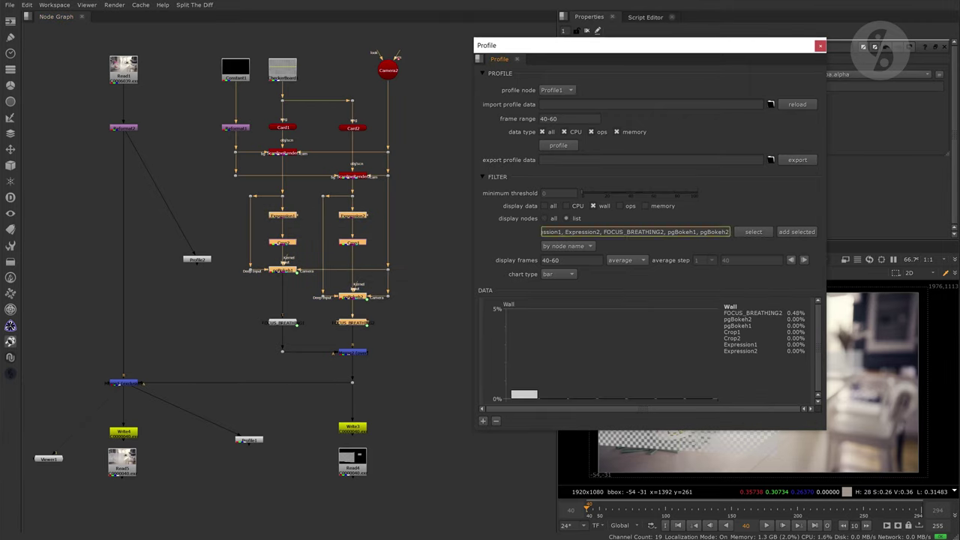
{"action": "left_click", "coordinate": [345, 281]}
{"action": "left_click", "coordinate": [544, 219]}
Show the profile data as a table and inspect the FOCUS_BREATHING2 to Camera2 wall values
{"action": "left_click", "coordinate": [558, 273]}
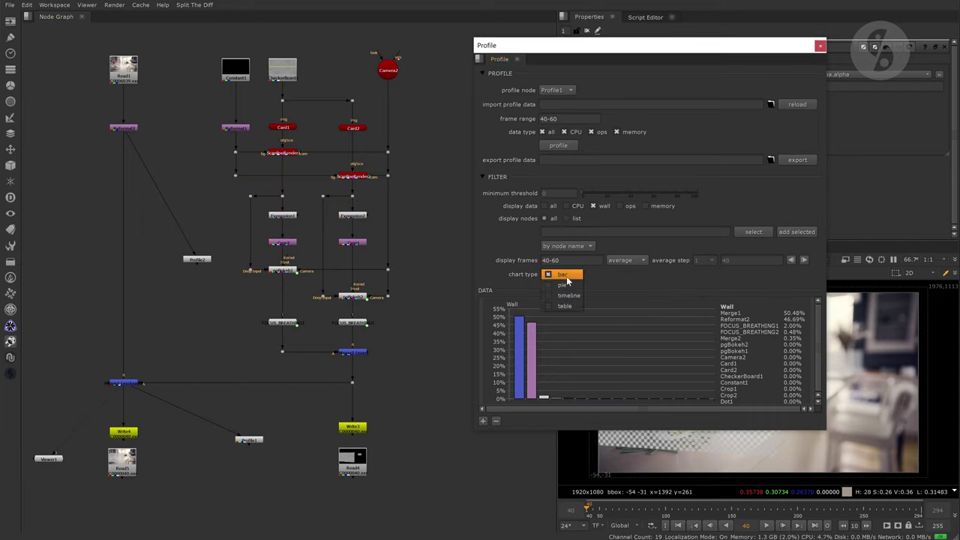
{"action": "left_click", "coordinate": [562, 303]}
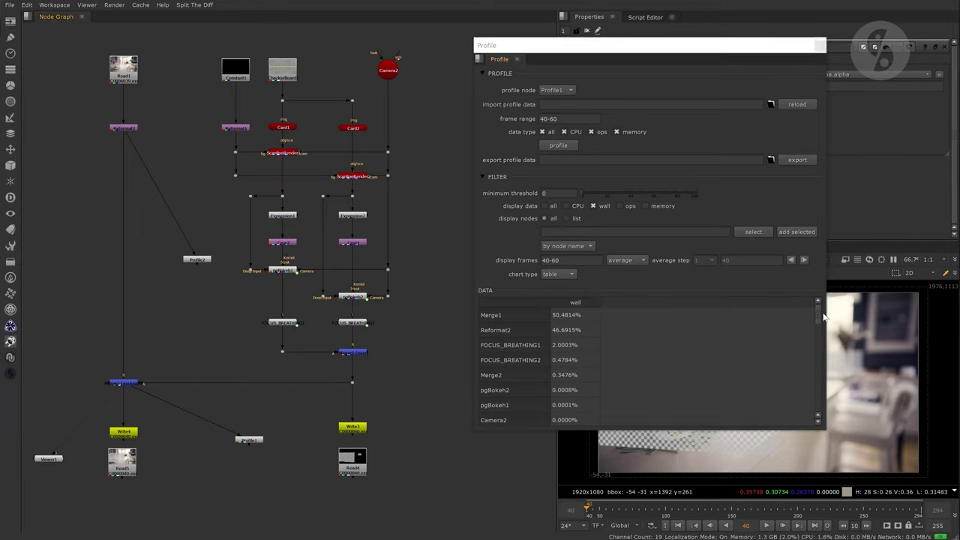
{"action": "mouse_move", "coordinate": [823, 318]}
{"action": "left_mouse_down"}
{"action": "mouse_move", "coordinate": [821, 407]}
{"action": "mouse_move", "coordinate": [821, 321]}
{"action": "left_mouse_up"}
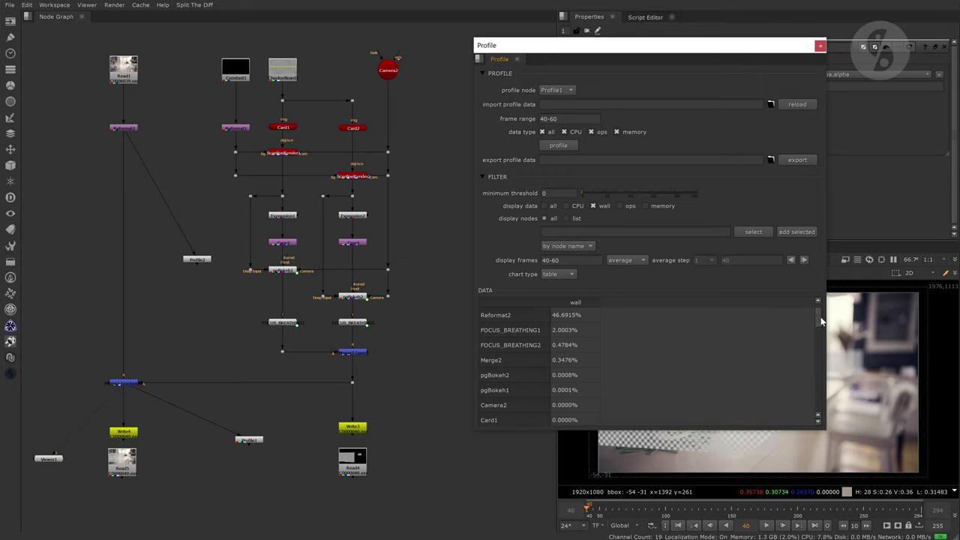
{"action": "left_click_drag", "start_coordinate": [567, 343], "coordinate": [566, 405]}
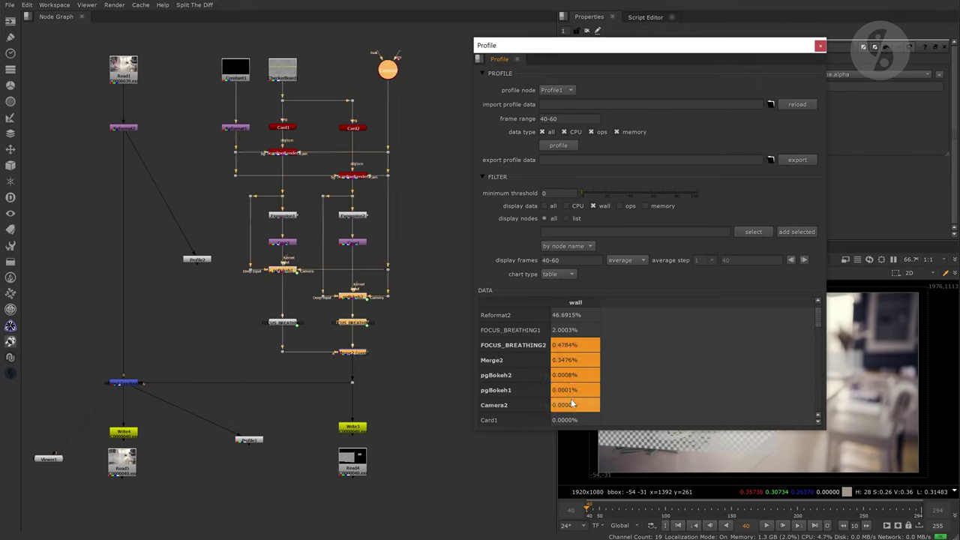
{"action": "left_click", "coordinate": [450, 327]}
{"action": "left_click", "coordinate": [663, 290]}
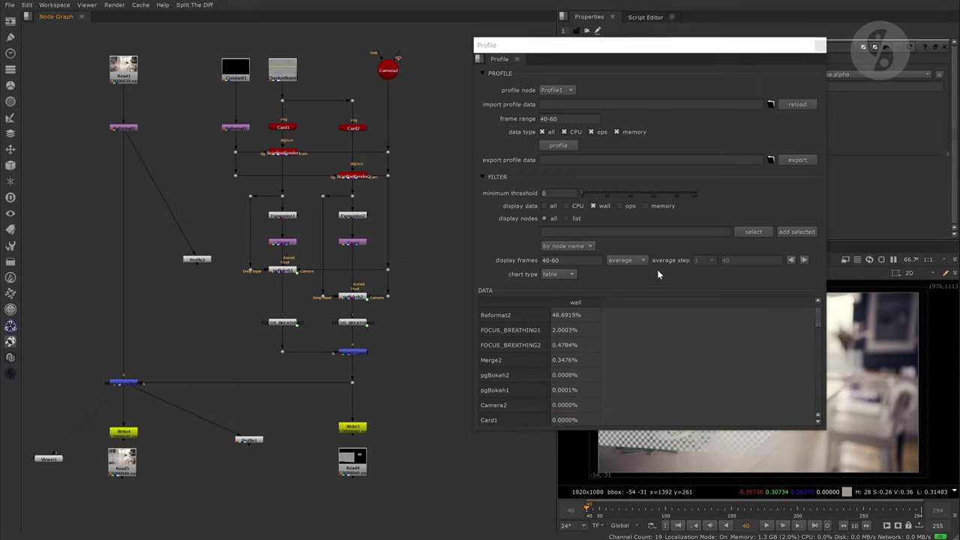
Switch the chart type to pie and enlarge the Profile window
{"action": "left_click", "coordinate": [558, 273]}
{"action": "left_click", "coordinate": [563, 253]}
{"action": "left_click_drag", "start_coordinate": [607, 42], "coordinate": [324, 20]}
{"action": "left_click_drag", "start_coordinate": [543, 406], "coordinate": [694, 510]}
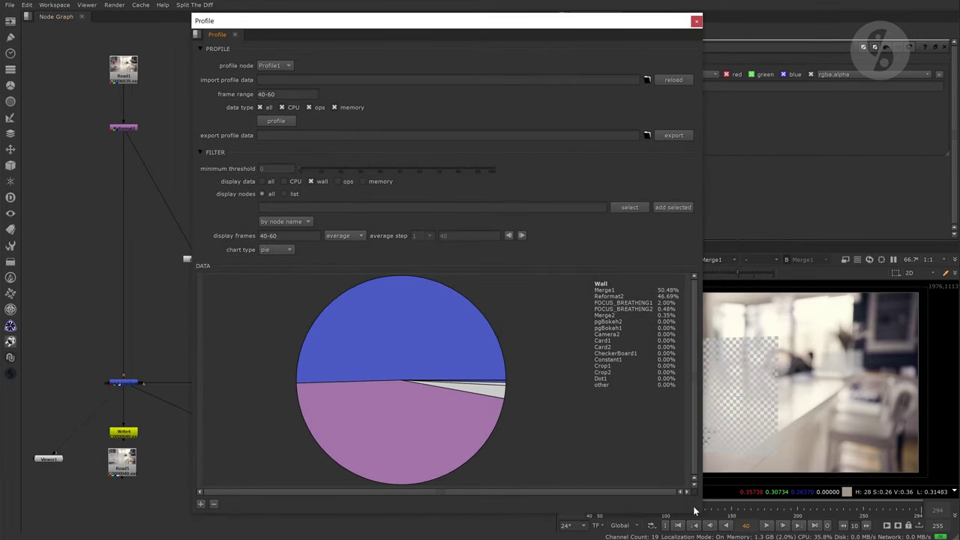
Display the data as a timeline graph and move the panel aside to reveal the Node Graph
{"action": "left_click", "coordinate": [276, 249]}
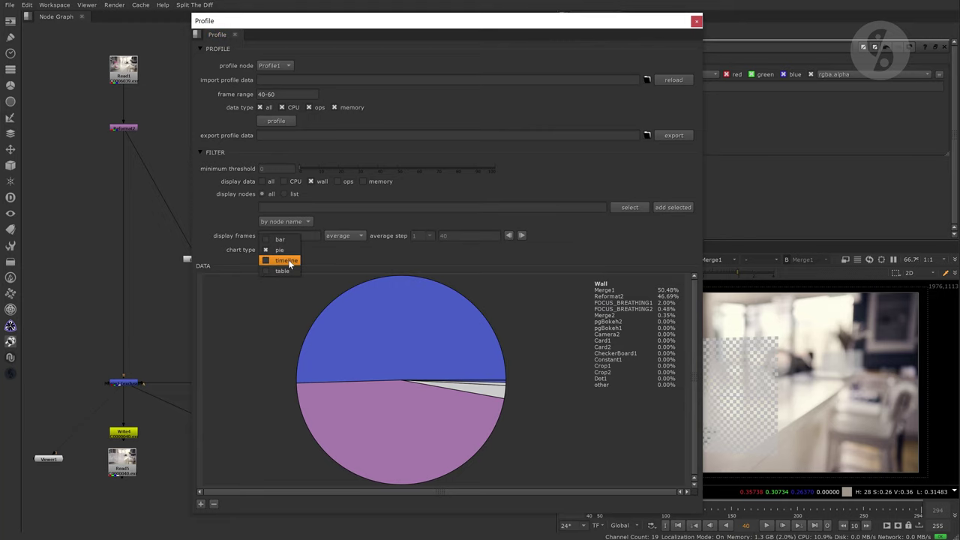
{"action": "left_click", "coordinate": [275, 260]}
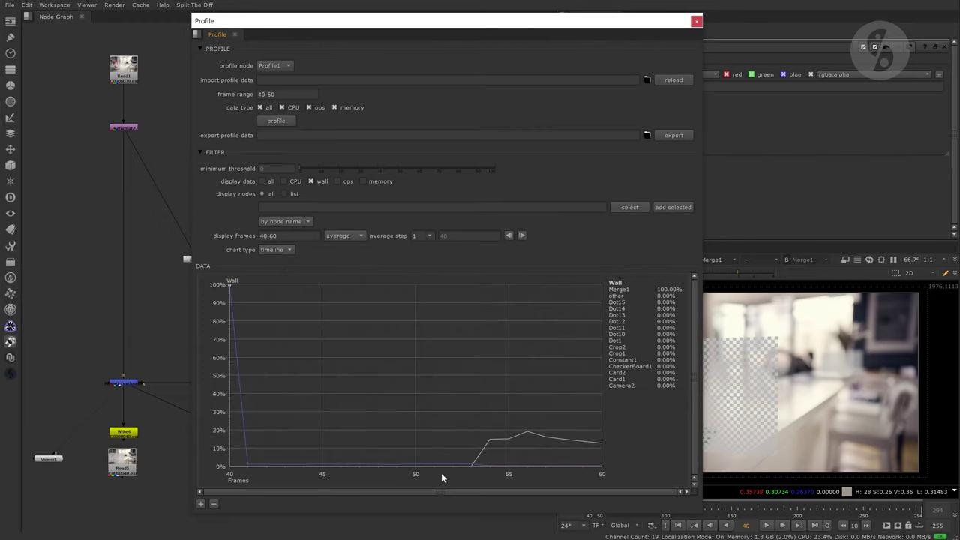
{"action": "left_click_drag", "start_coordinate": [699, 511], "coordinate": [548, 417]}
{"action": "left_click_drag", "start_coordinate": [378, 22], "coordinate": [690, 69]}
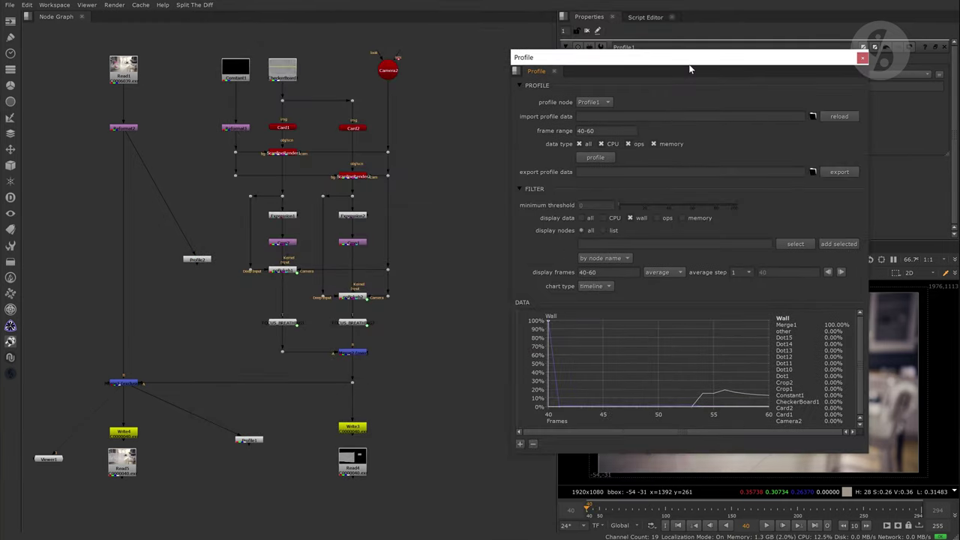
Show all nodes' wall time as a bar chart with display frames set to per frame
{"action": "left_click", "coordinate": [353, 296]}
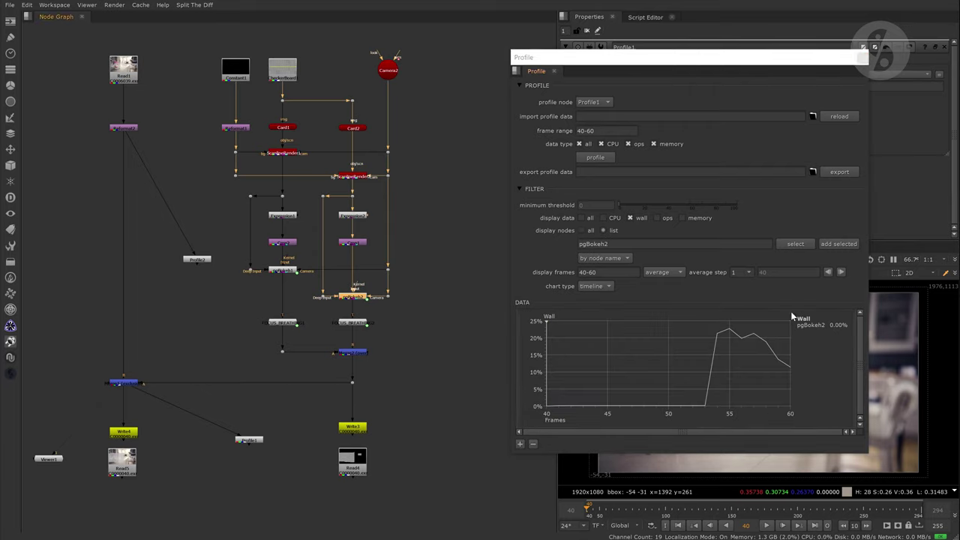
{"action": "left_click", "coordinate": [581, 230]}
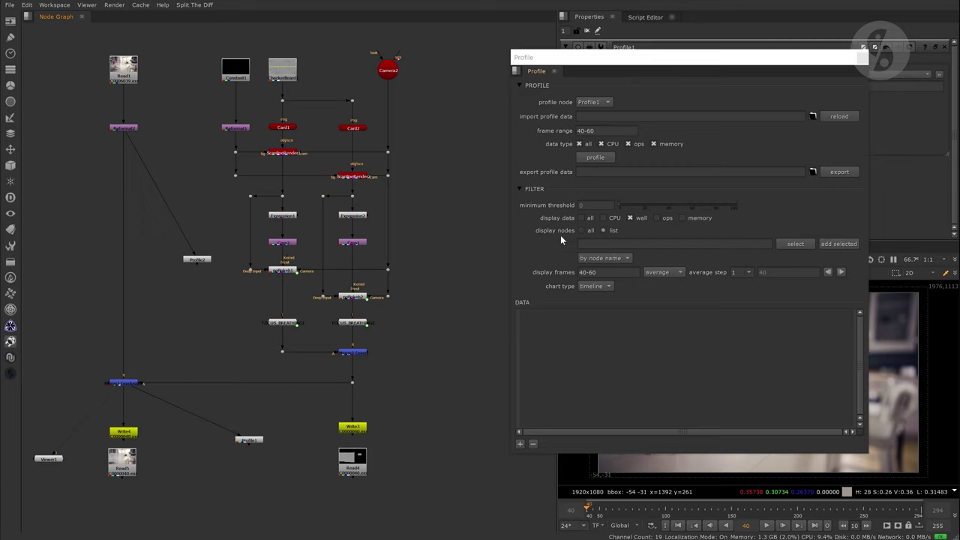
{"action": "left_click", "coordinate": [596, 286]}
{"action": "left_click", "coordinate": [599, 265]}
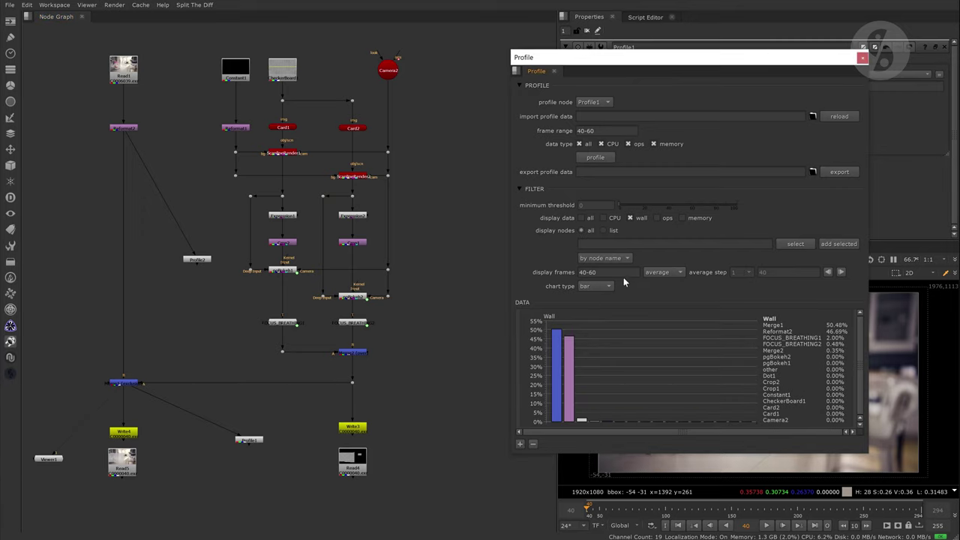
{"action": "left_click", "coordinate": [674, 273]}
{"action": "left_click", "coordinate": [675, 282]}
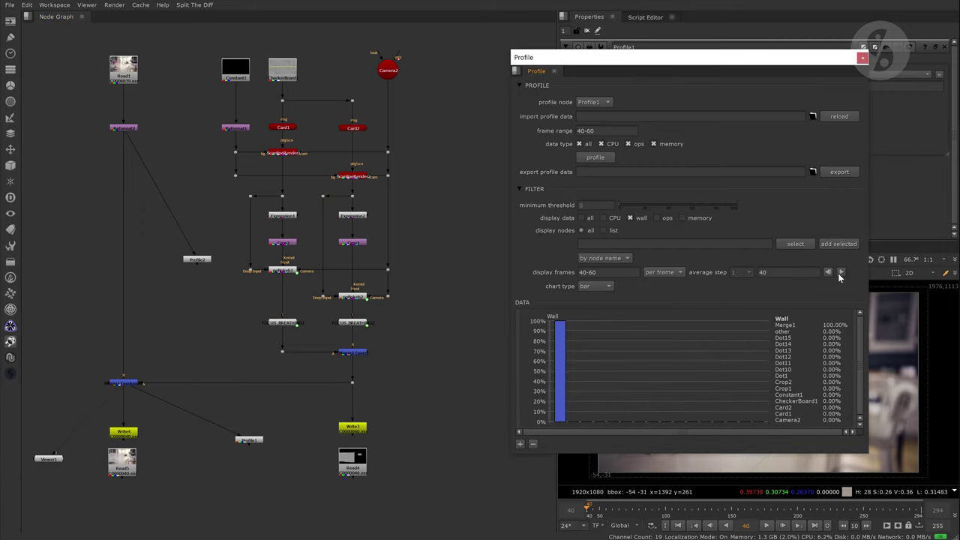
Switch to a pie chart and step through the frames to frame 59
{"action": "left_click", "coordinate": [839, 275]}
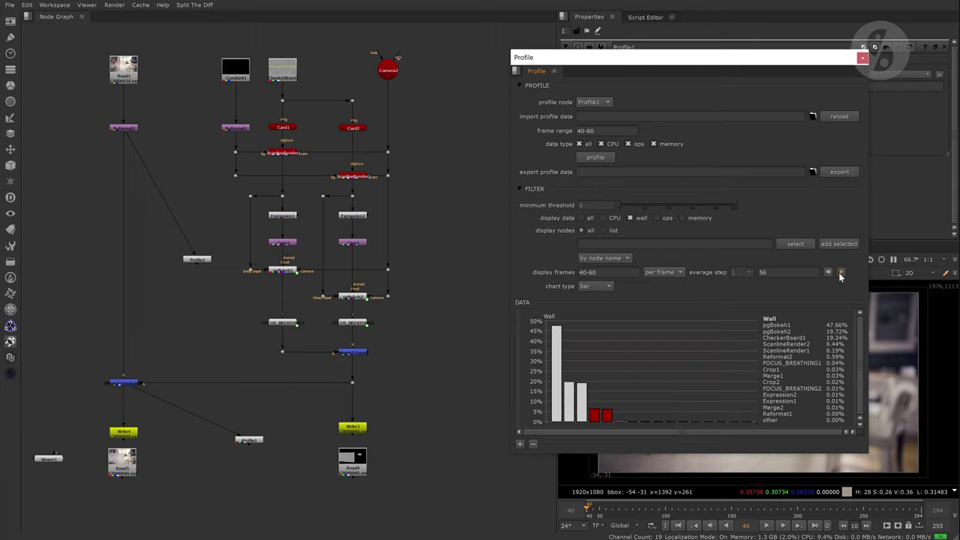
{"action": "left_click", "coordinate": [596, 286]}
{"action": "left_click", "coordinate": [594, 296]}
{"action": "left_click", "coordinate": [828, 272]}
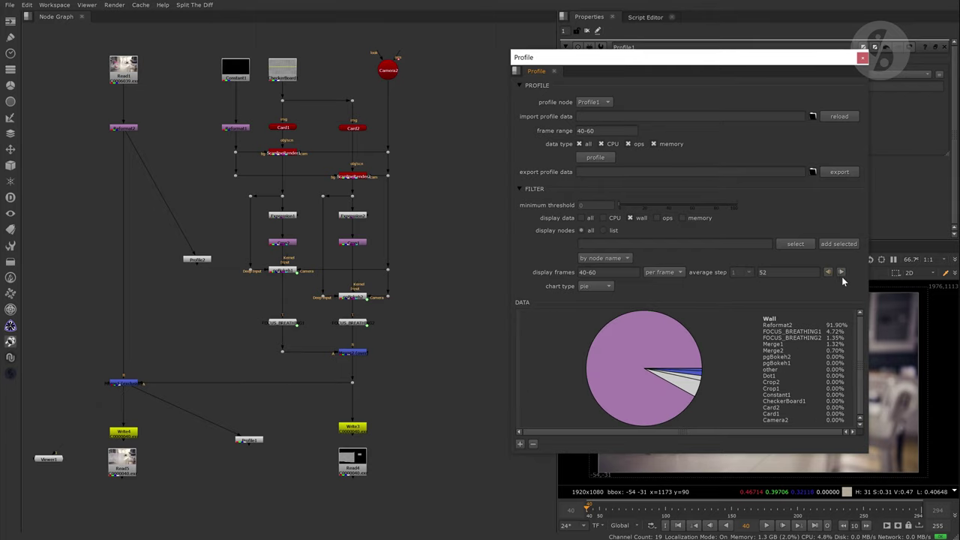
{"action": "left_click", "coordinate": [840, 272]}
{"action": "left_click", "coordinate": [840, 273]}
{"action": "left_click", "coordinate": [840, 272]}
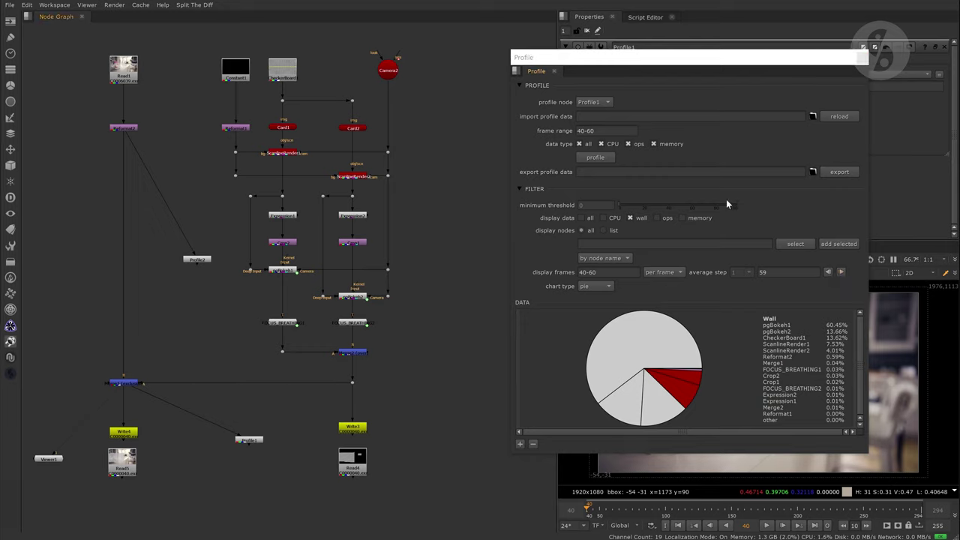
Show frame 59 as a table, try a 10.5 minimum threshold, then reset it to 0
{"action": "left_click", "coordinate": [599, 286]}
{"action": "left_click", "coordinate": [607, 307]}
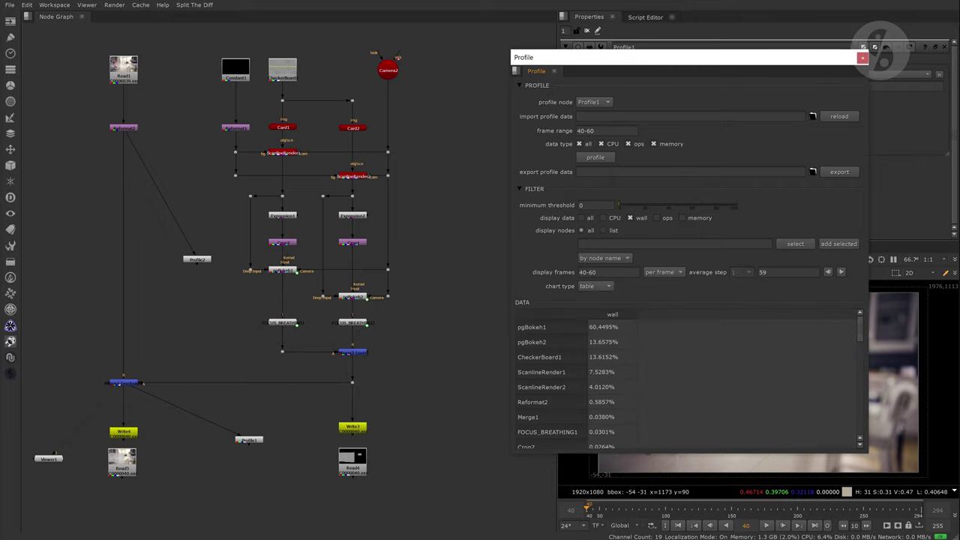
{"action": "left_click_drag", "start_coordinate": [619, 210], "coordinate": [630, 210]}
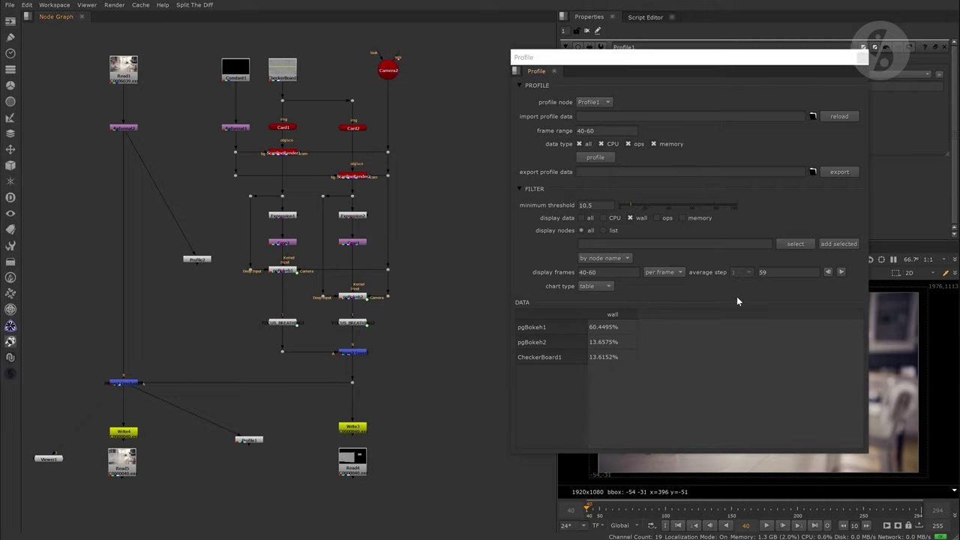
{"action": "left_click_drag", "start_coordinate": [629, 209], "coordinate": [606, 210]}
Switch the chart back to bars and export the profile data to D:/PROFILE_XML/profile01.xml
{"action": "left_click", "coordinate": [611, 287]}
{"action": "left_click", "coordinate": [600, 255]}
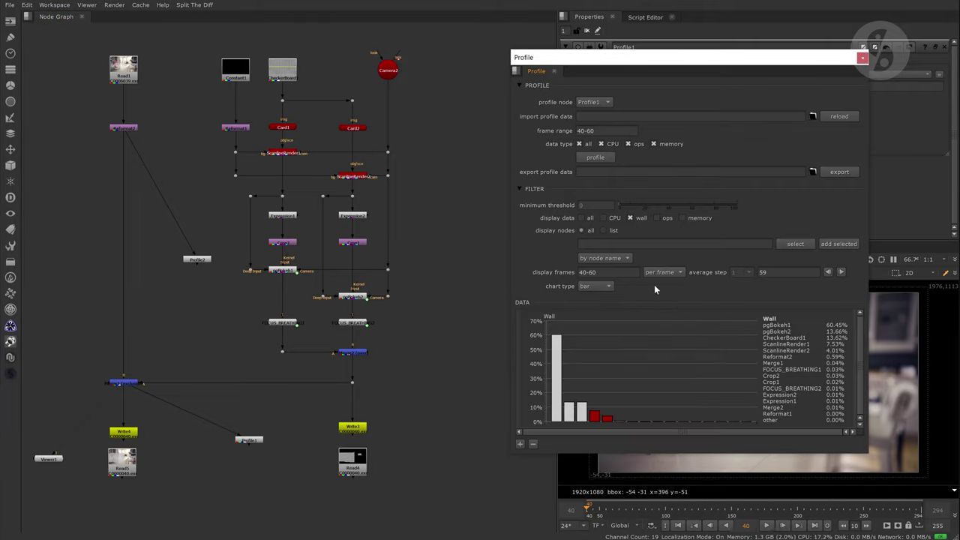
{"action": "left_click", "coordinate": [606, 103]}
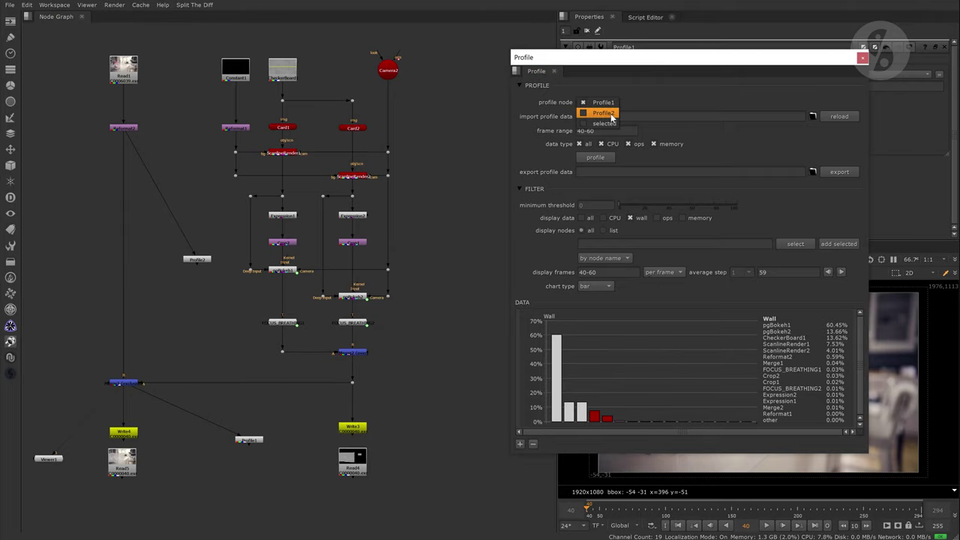
{"action": "left_click", "coordinate": [638, 90]}
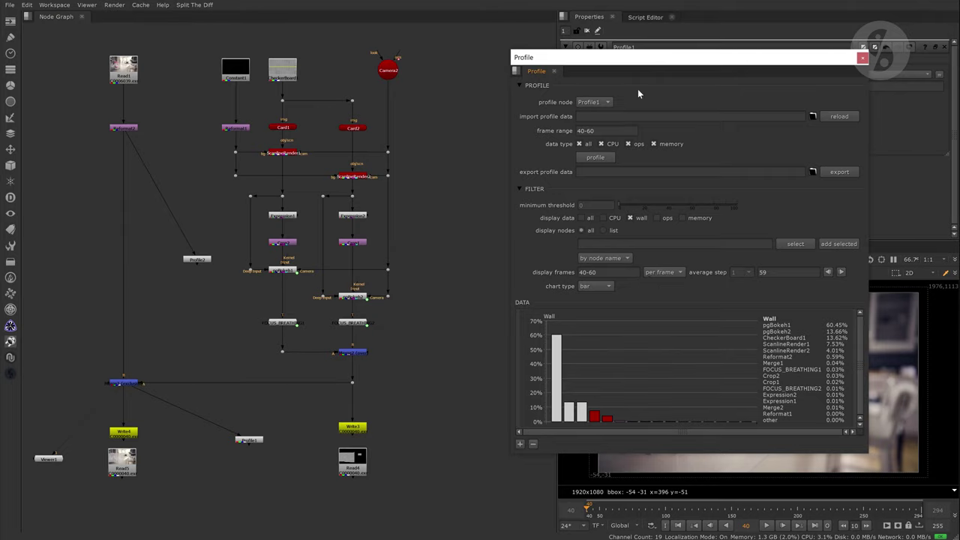
{"action": "left_click", "coordinate": [812, 172]}
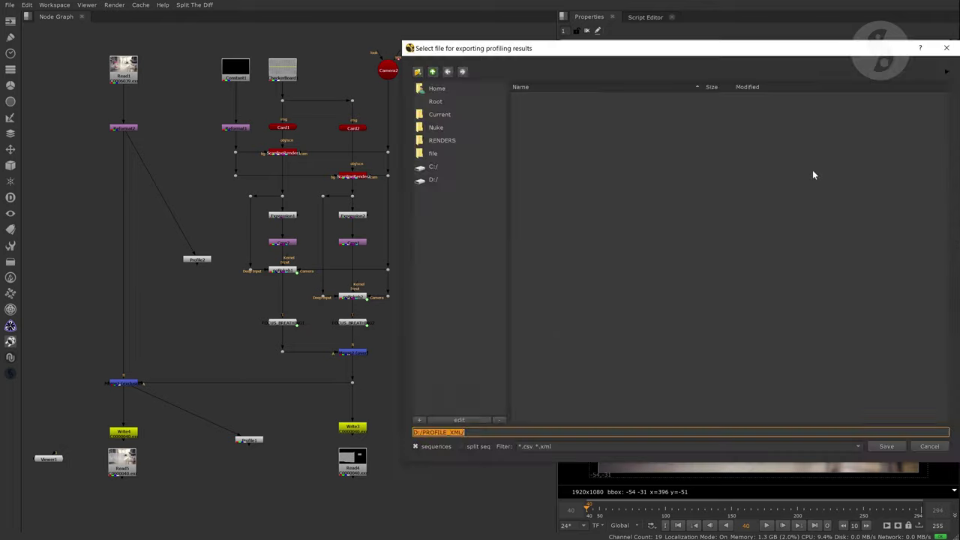
{"action": "key", "text": "End"}
{"action": "type", "text": "profile01"}
{"action": "key", "text": "Return"}
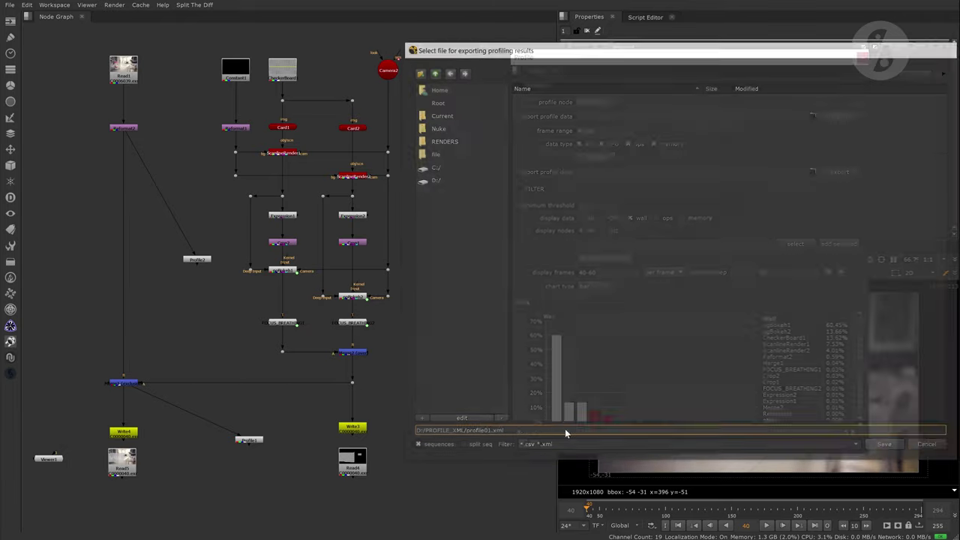
Set the profile node to Profile2 and run profiling on it
{"action": "left_click", "coordinate": [592, 102]}
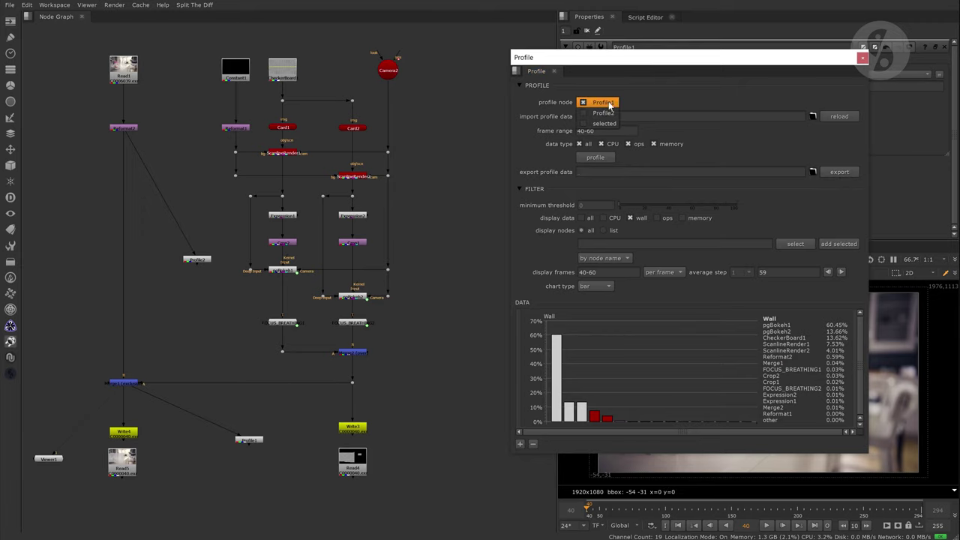
{"action": "left_click", "coordinate": [596, 116]}
{"action": "left_click", "coordinate": [604, 157]}
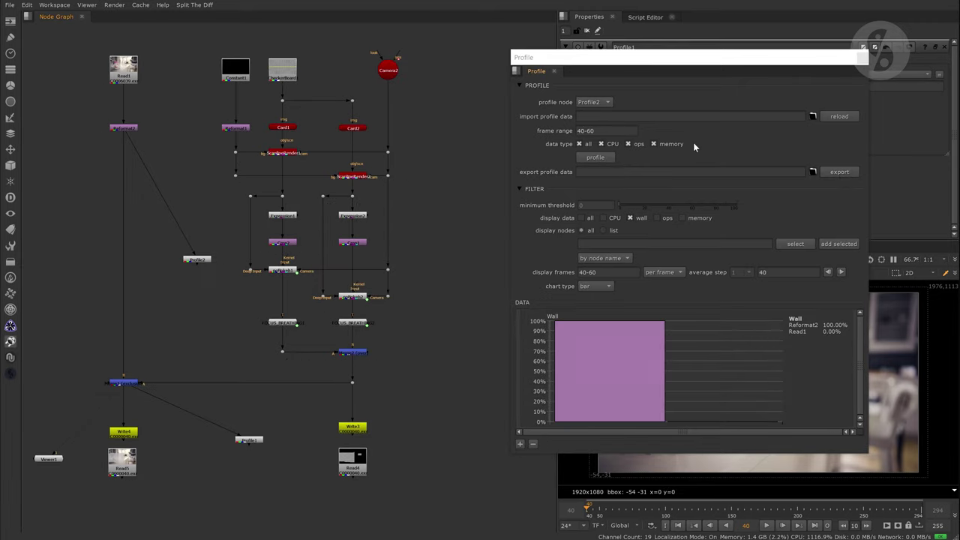
{"action": "scroll", "coordinate": [609, 103], "scroll_direction": "up", "scroll_amount": 1}
Import profile01.xml, then load D:/NUKE_PF/pf.xml into the profiler
{"action": "left_click", "coordinate": [812, 117]}
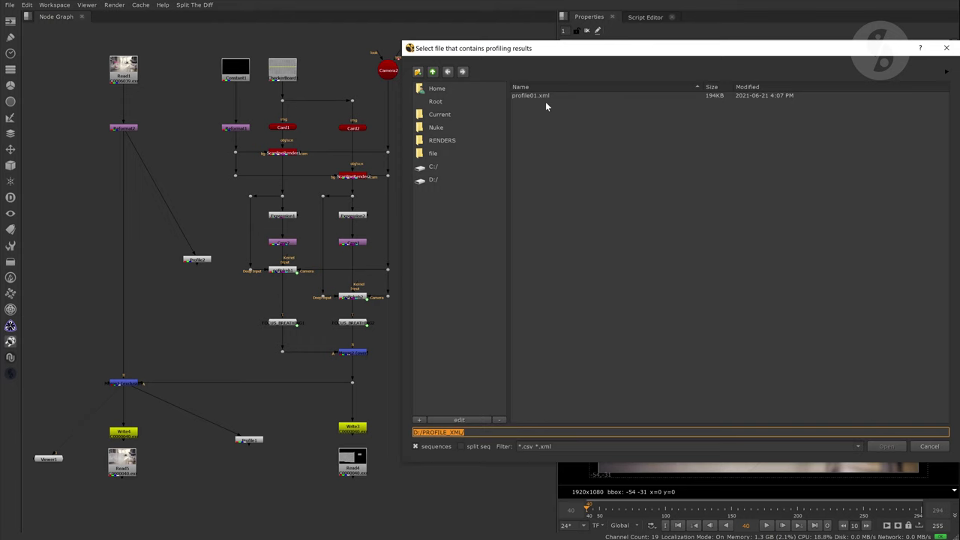
{"action": "double_click", "coordinate": [545, 100]}
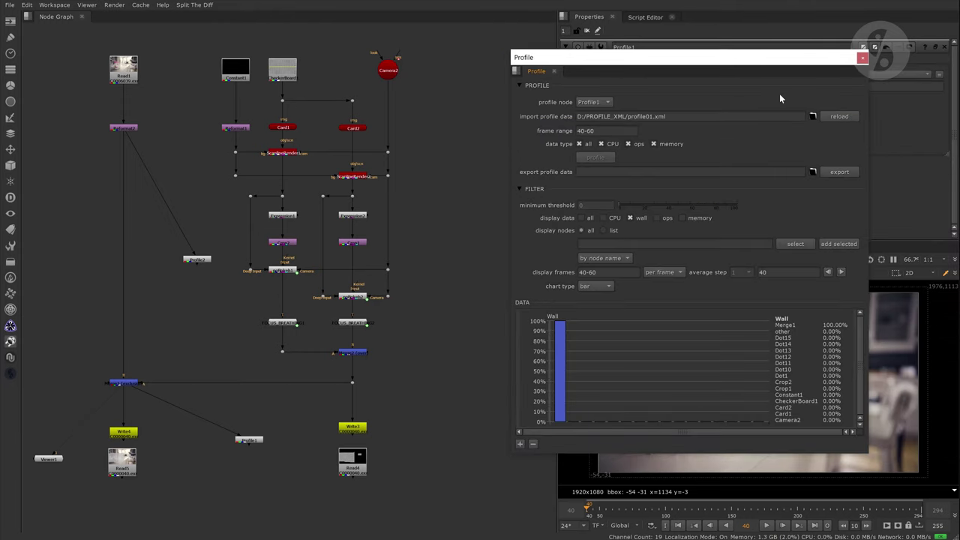
{"action": "left_click", "coordinate": [811, 116]}
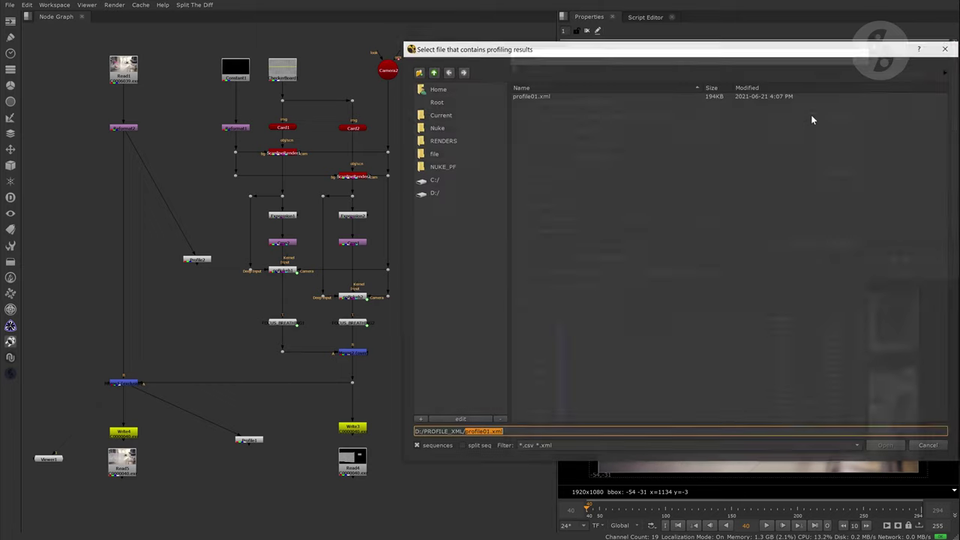
{"action": "left_click", "coordinate": [446, 165]}
{"action": "left_click", "coordinate": [528, 102]}
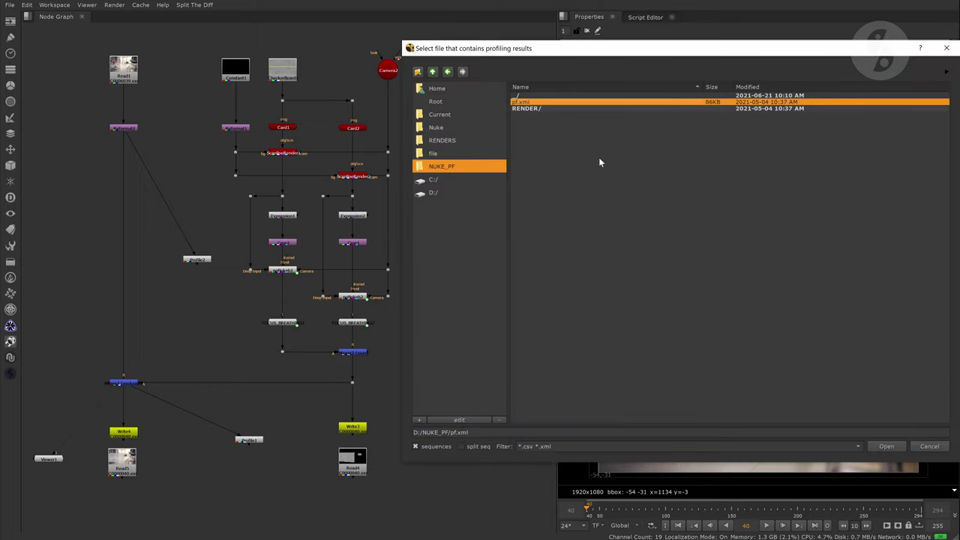
{"action": "left_click", "coordinate": [885, 446]}
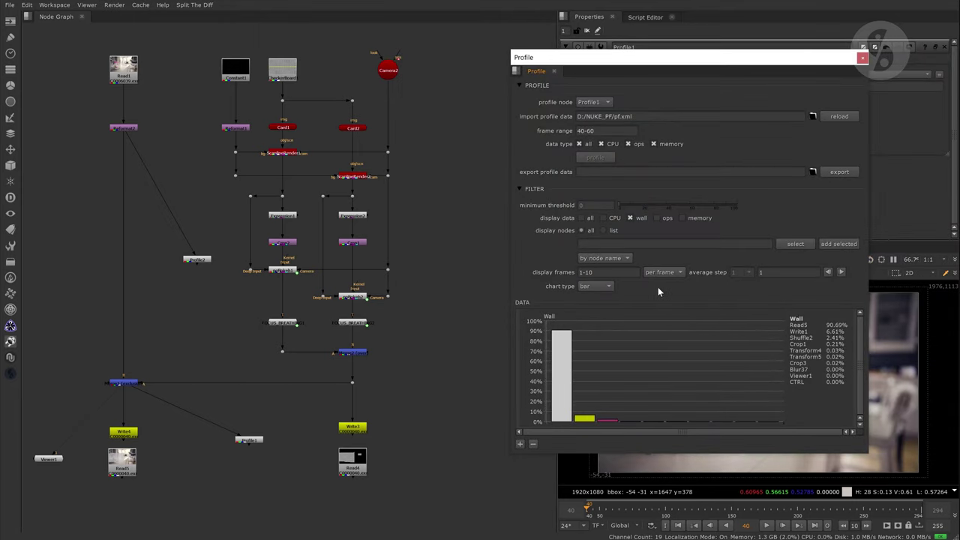
Show pf.xml's wall time as a per-frame pie chart and play it through frames 1–10
{"action": "left_click", "coordinate": [600, 286]}
{"action": "left_click", "coordinate": [606, 304]}
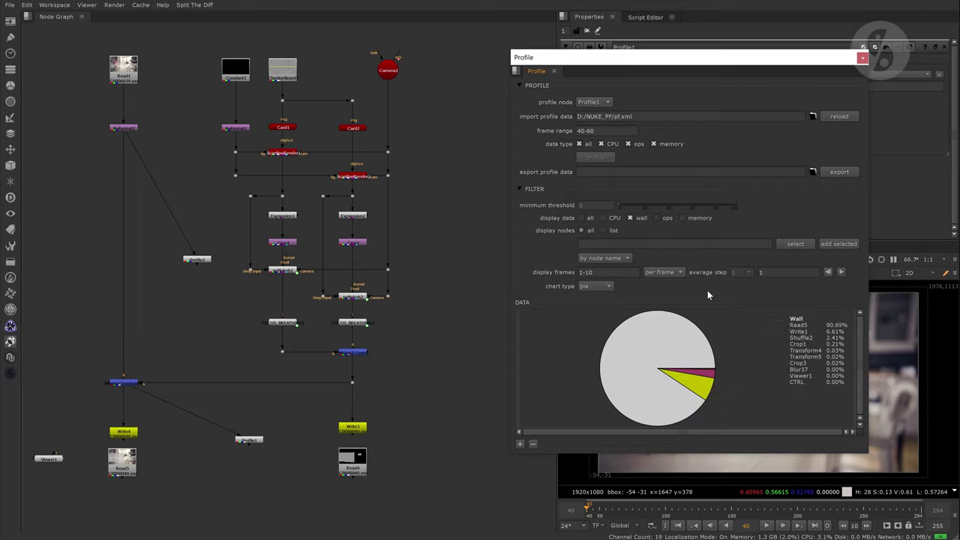
{"action": "left_click", "coordinate": [840, 271]}
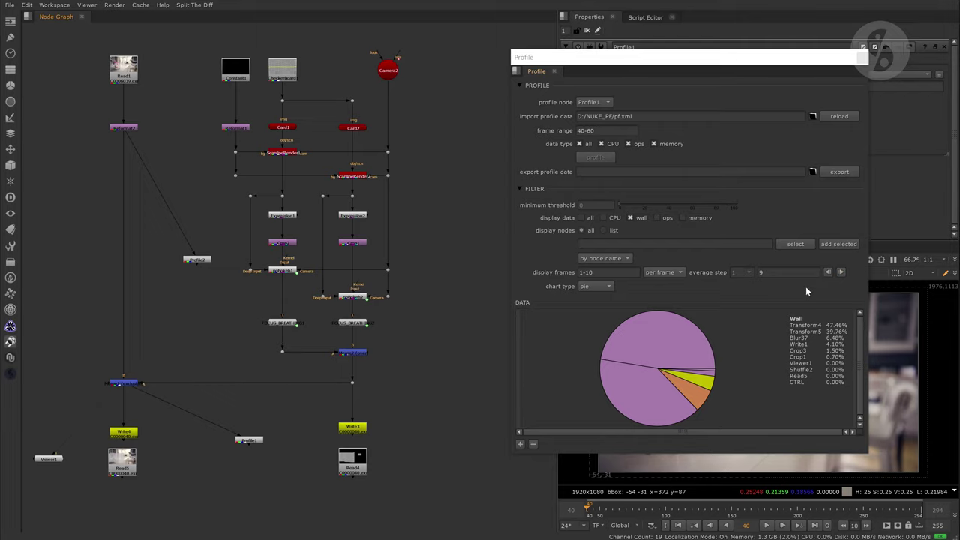
{"action": "left_click", "coordinate": [863, 57]}
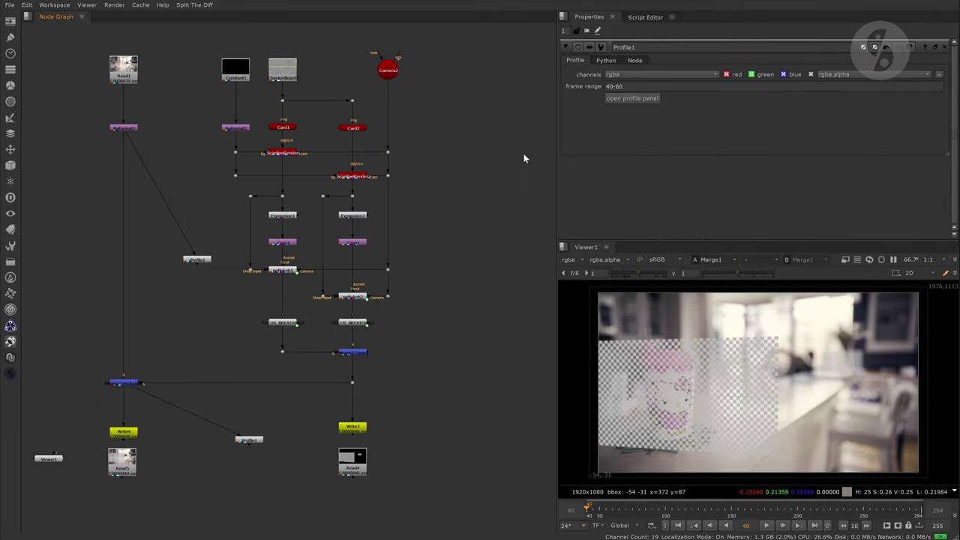